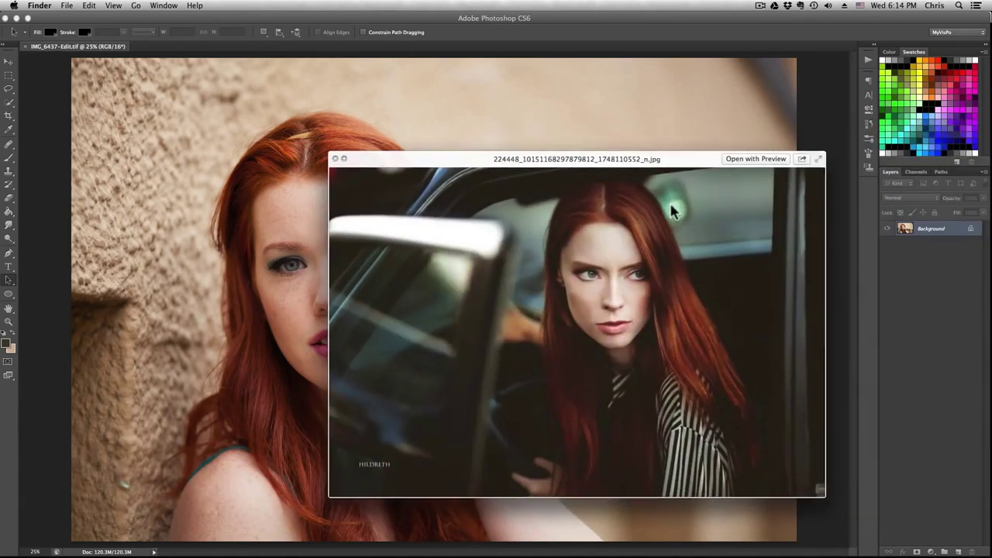
# Step: Drag the Quick Look preview of the car-window reference photo to the right, beside the portrait
pyautogui.moveTo(636, 164); pyautogui.dragTo(757, 159)
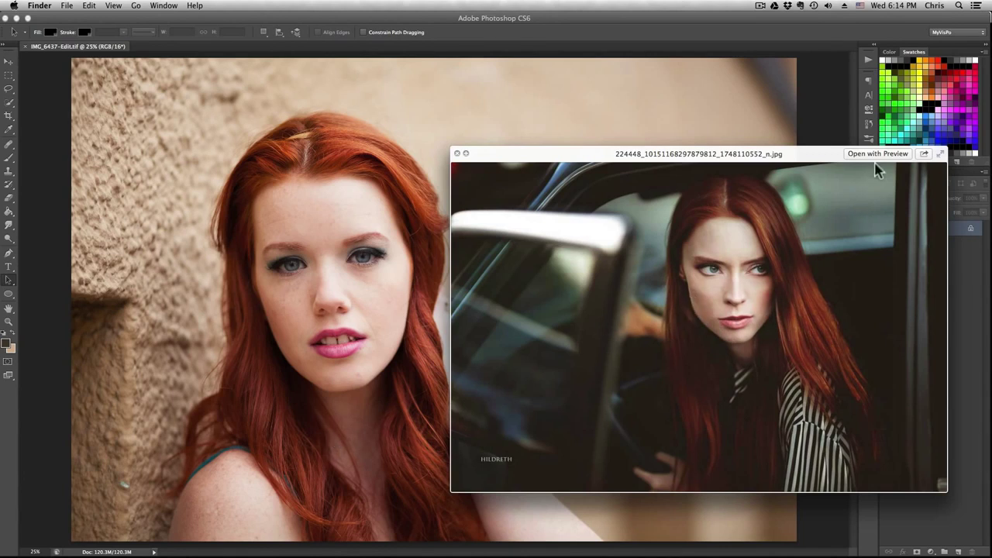
# Step: Close Quick Look and duplicate the Background layer as a layer named 'dodge'
pyautogui.click(458, 154)
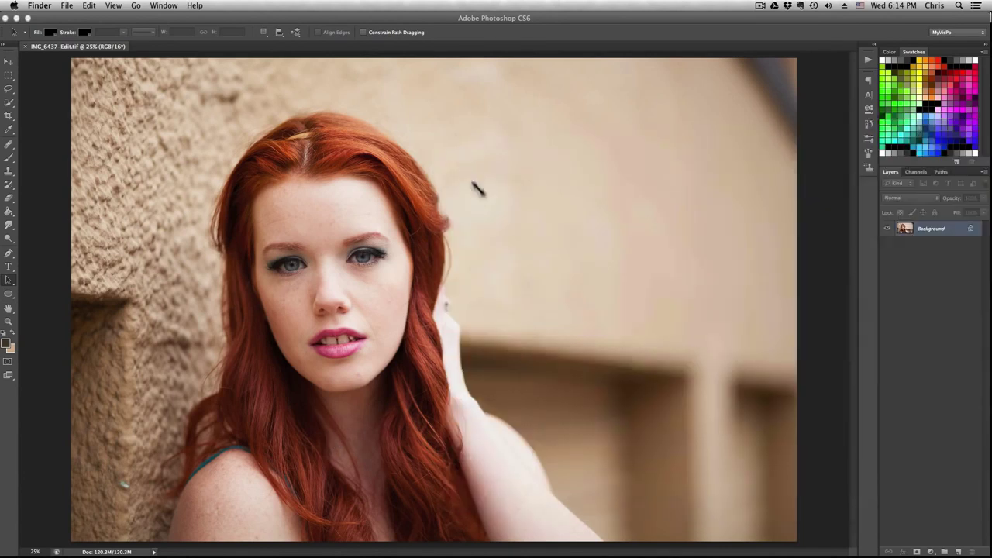
pyautogui.click(943, 235)
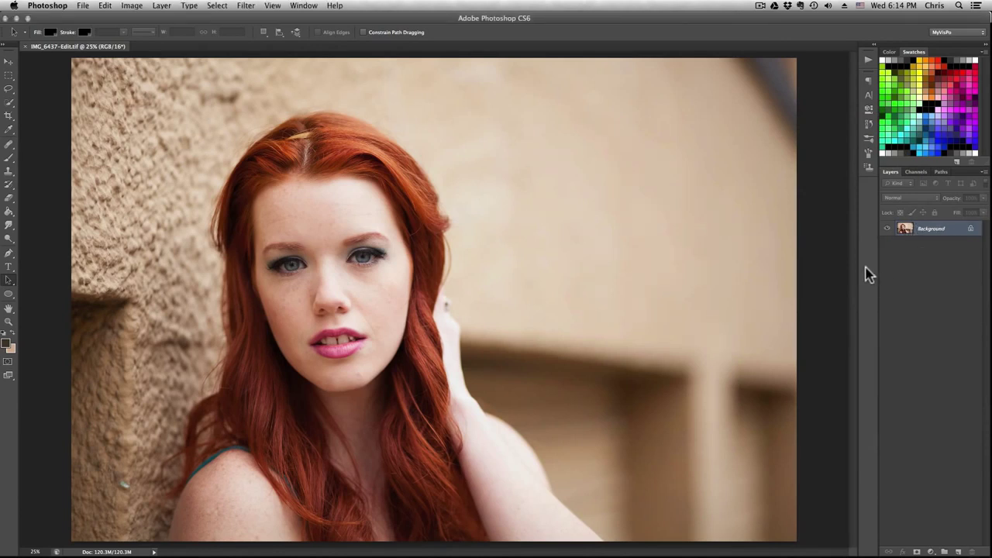
pyautogui.press('super+j')
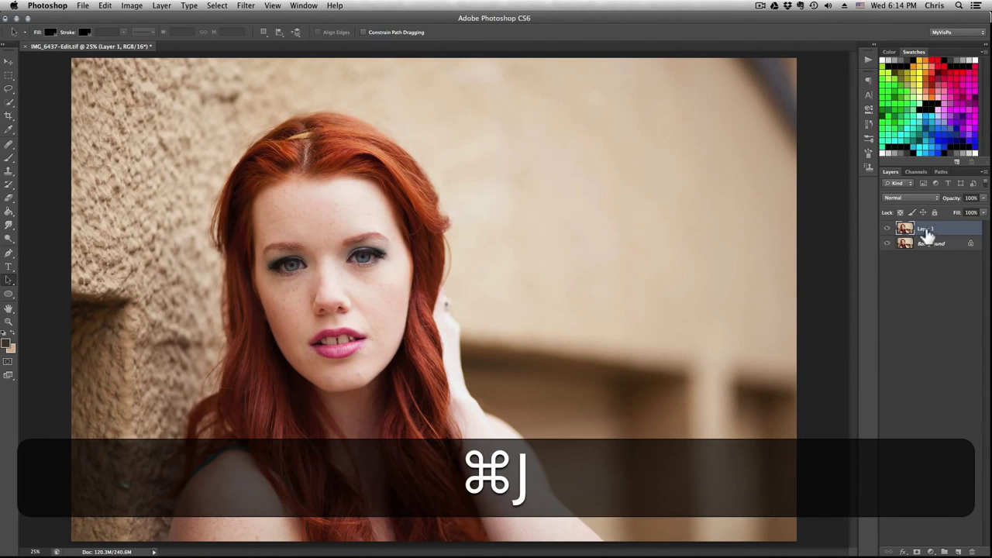
pyautogui.doubleClick(925, 229)
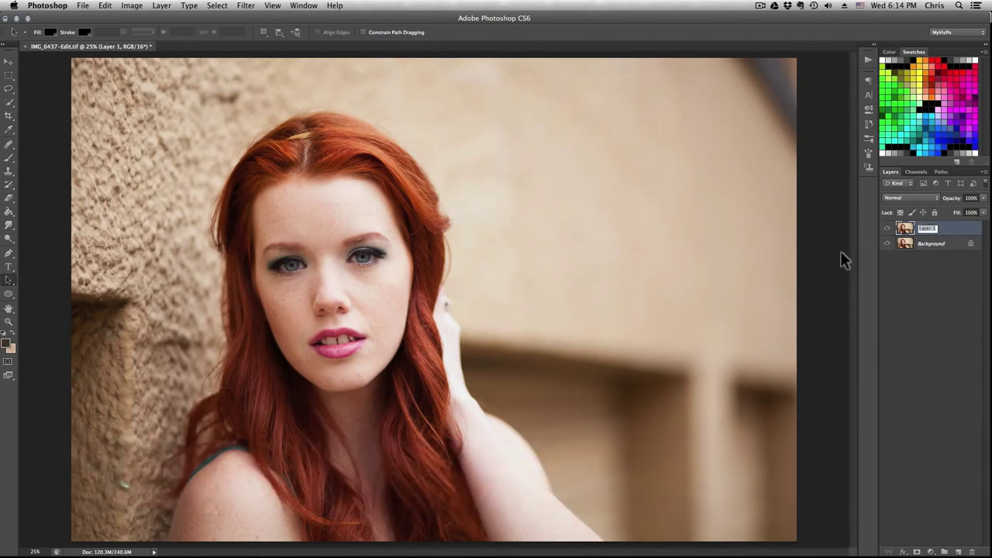
pyautogui.write('dodge')
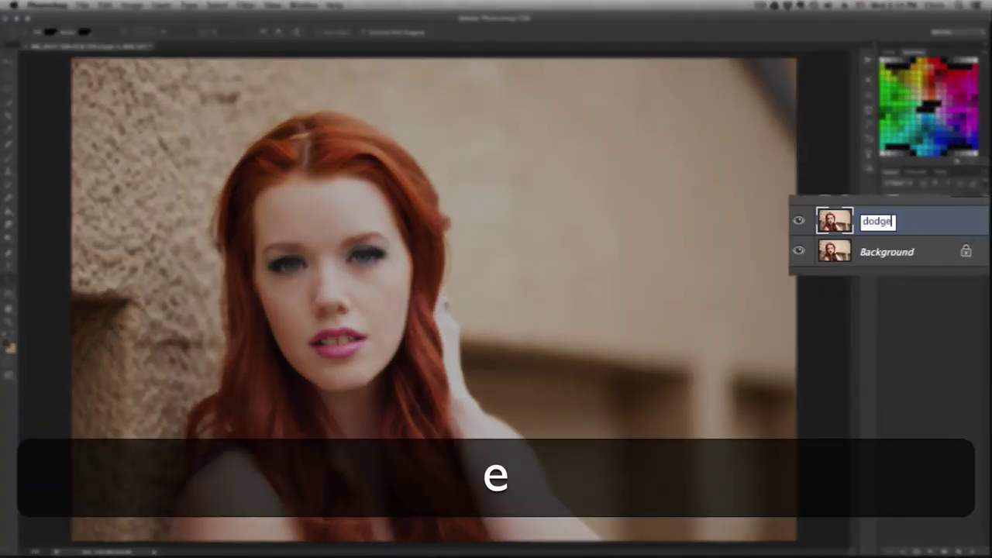
pyautogui.press('Return')
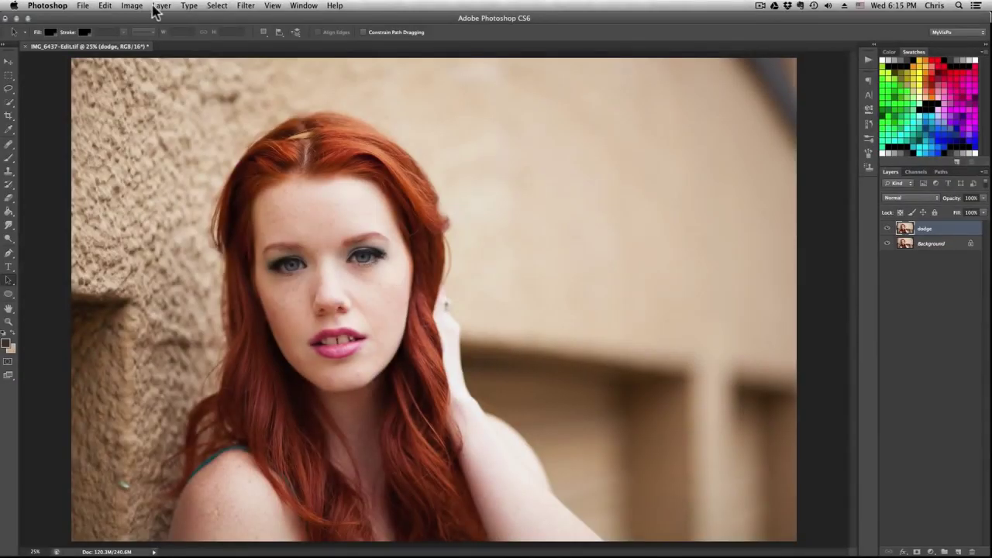
# Step: Add a Curves adjustment layer and rename it 'base'
pyautogui.click(160, 7)
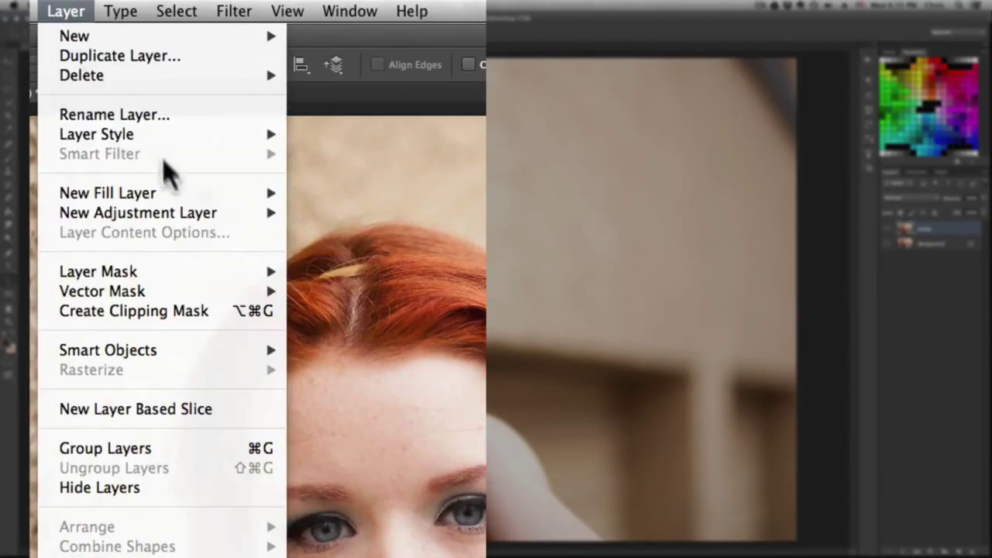
pyautogui.moveTo(233, 110)
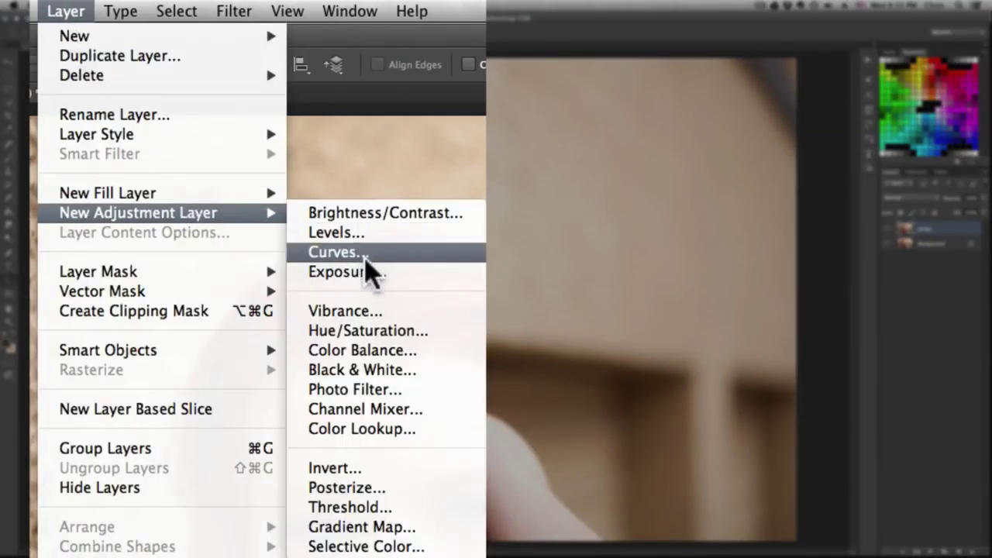
pyautogui.click(361, 255)
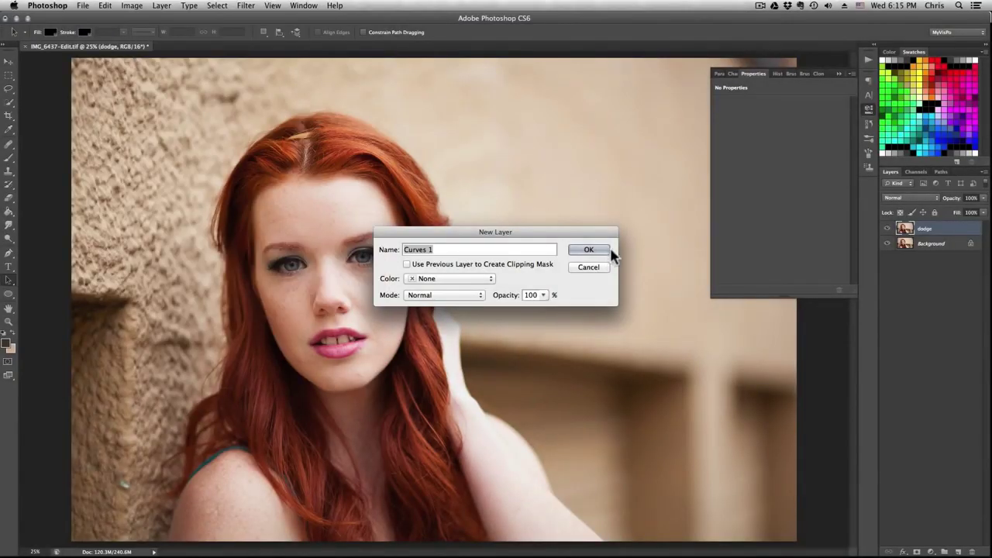
pyautogui.click(609, 251)
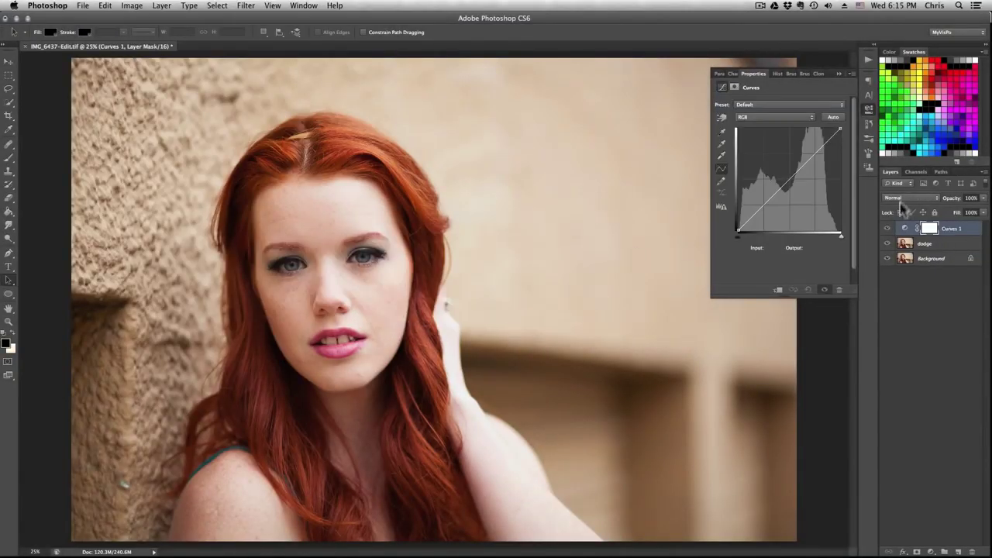
pyautogui.doubleClick(949, 229)
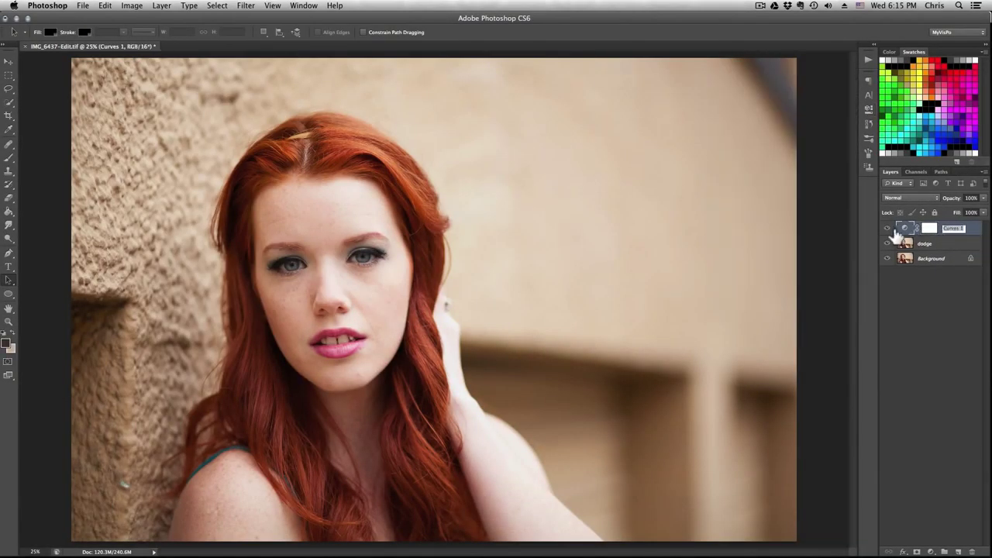
pyautogui.write('base')
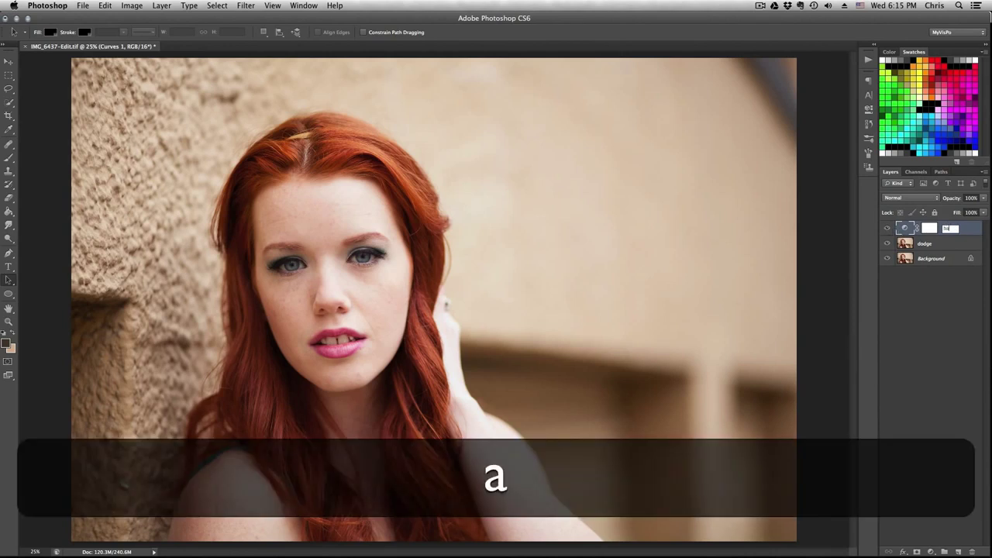
pyautogui.press('Return')
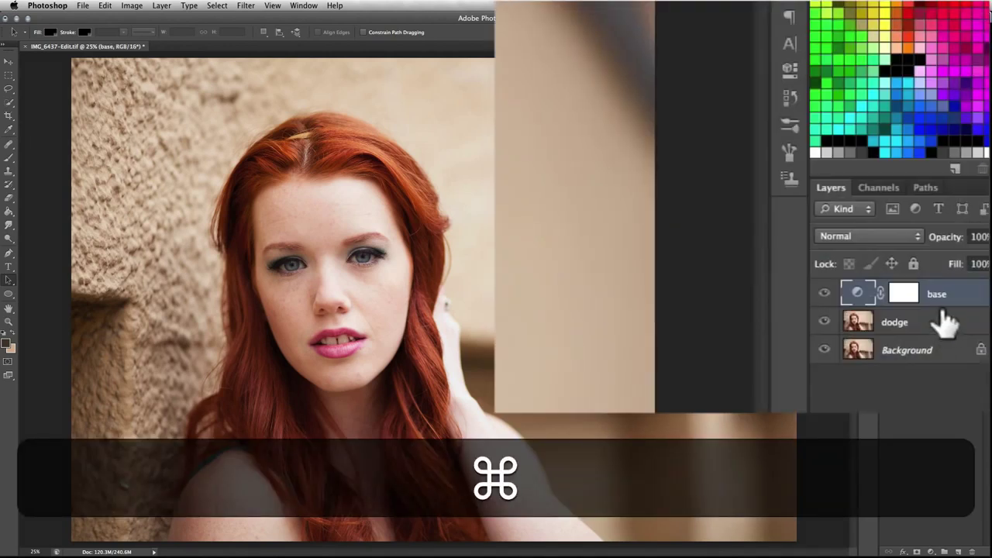
# Step: Duplicate the base Curves layer and rename the copies 'build' and 'finish'
pyautogui.press('super+j')
pyautogui.press('super+j')
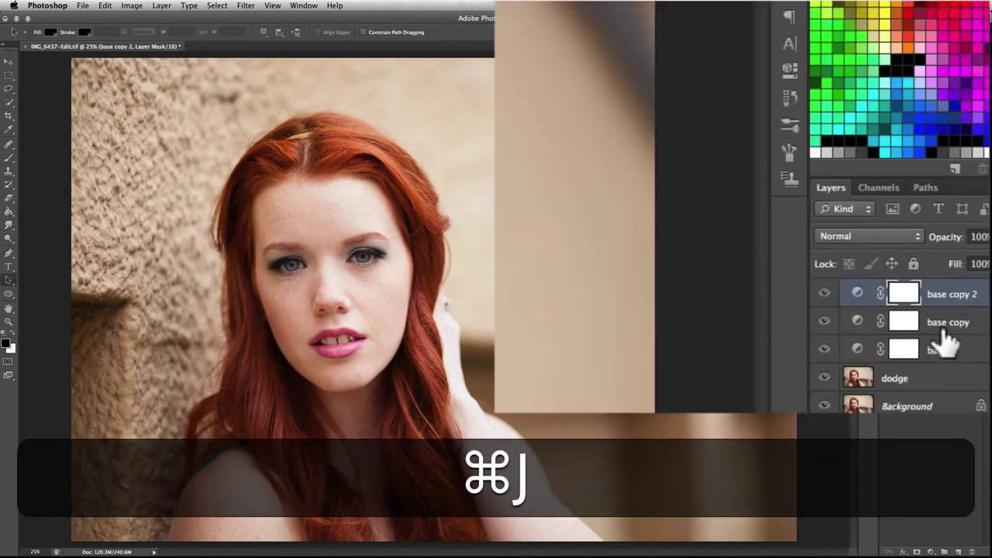
pyautogui.doubleClick(949, 320)
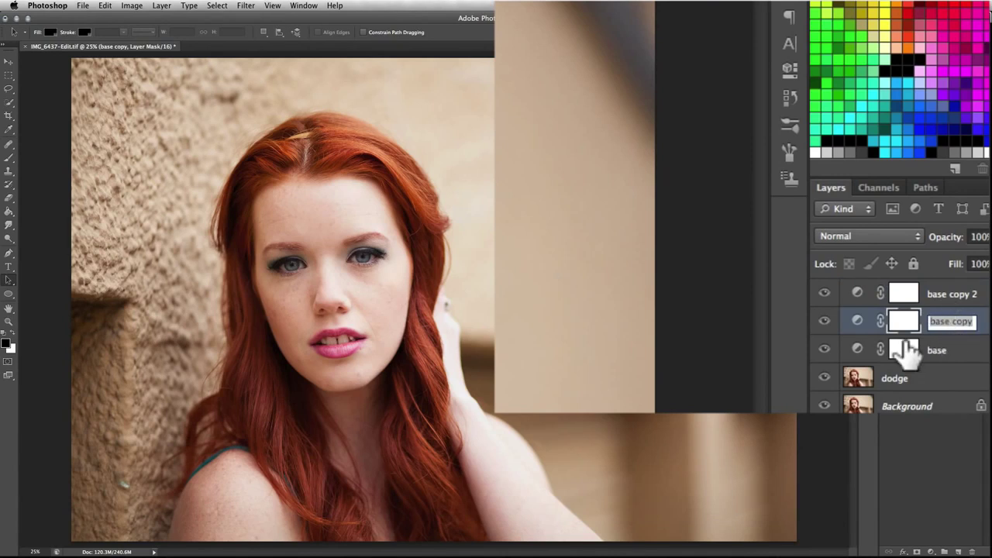
pyautogui.write('build')
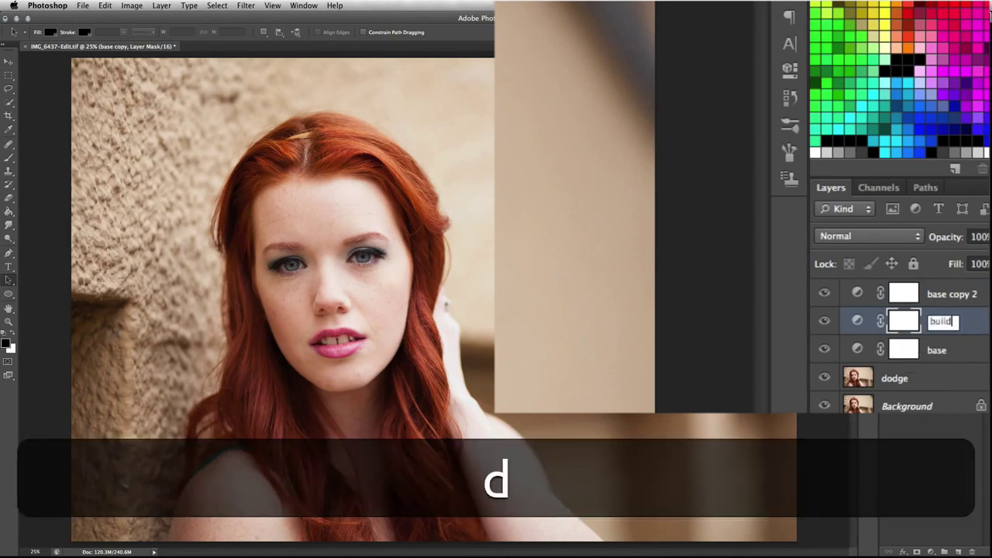
pyautogui.press('Return')
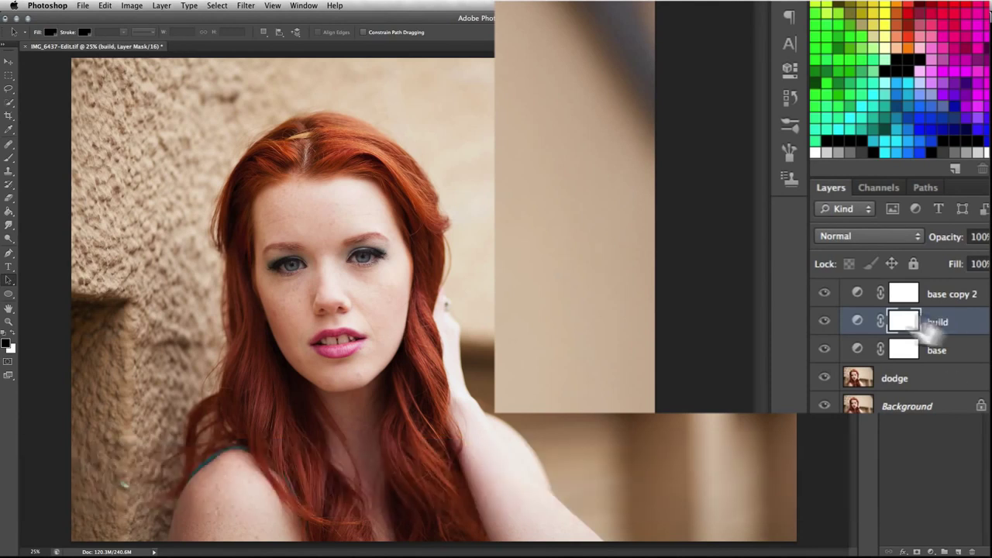
pyautogui.doubleClick(947, 296)
pyautogui.write('finish')
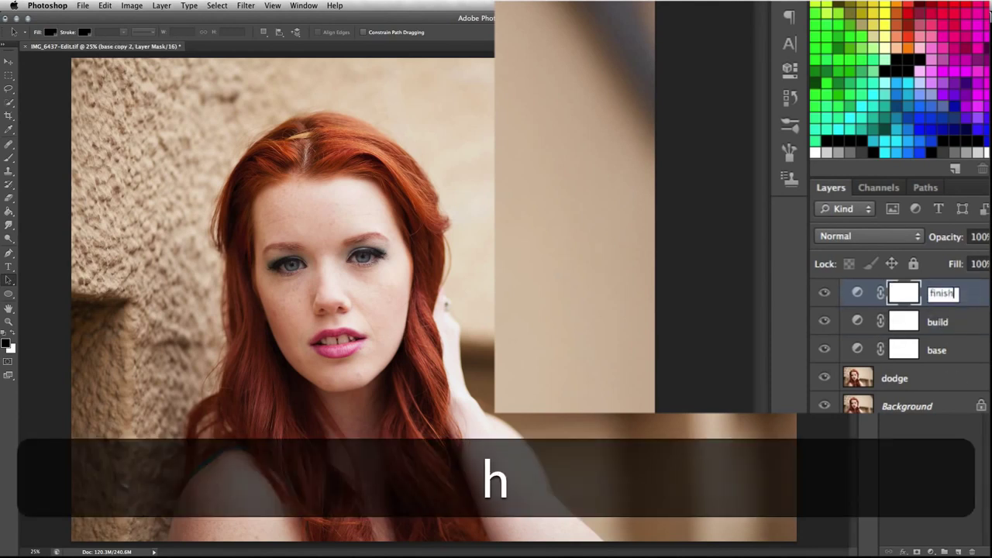
pyautogui.press('Return')
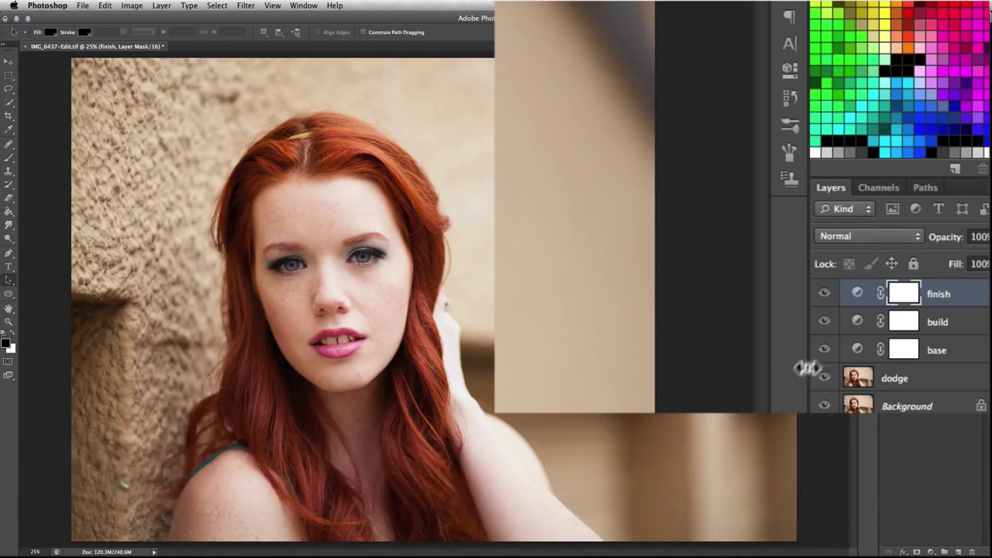
# Step: Raise the base curve's midtone point to about 125/139 to brighten the image
pyautogui.click(857, 351)
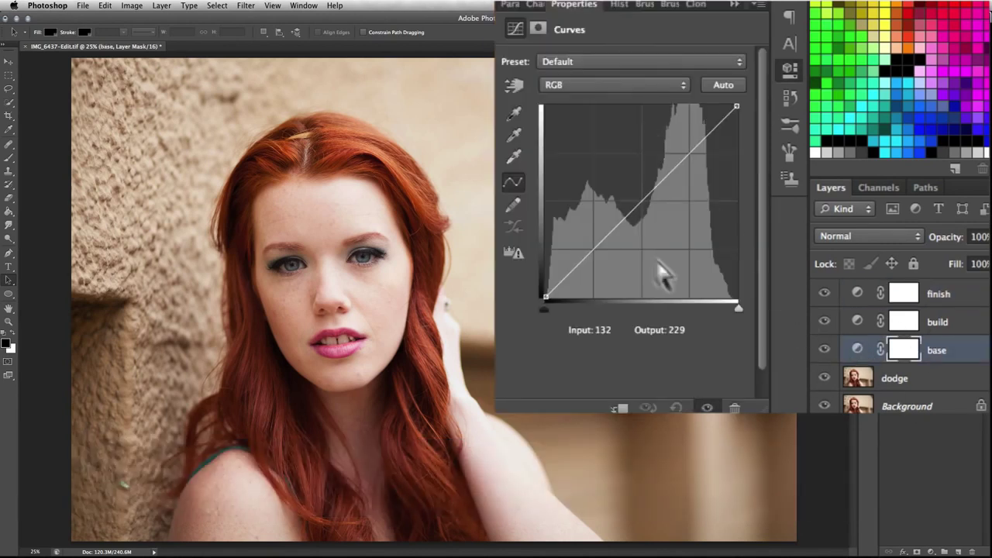
pyautogui.click(640, 202)
pyautogui.moveTo(641, 202); pyautogui.dragTo(639, 193)
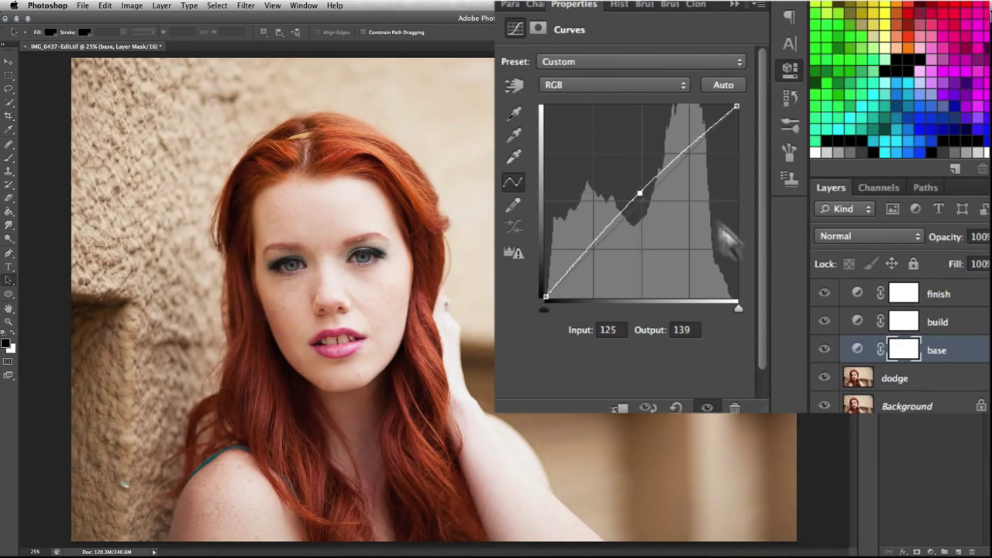
# Step: Give the build curve lifted blacks at output 13 and shadows pulled down to 66/58
pyautogui.click(858, 326)
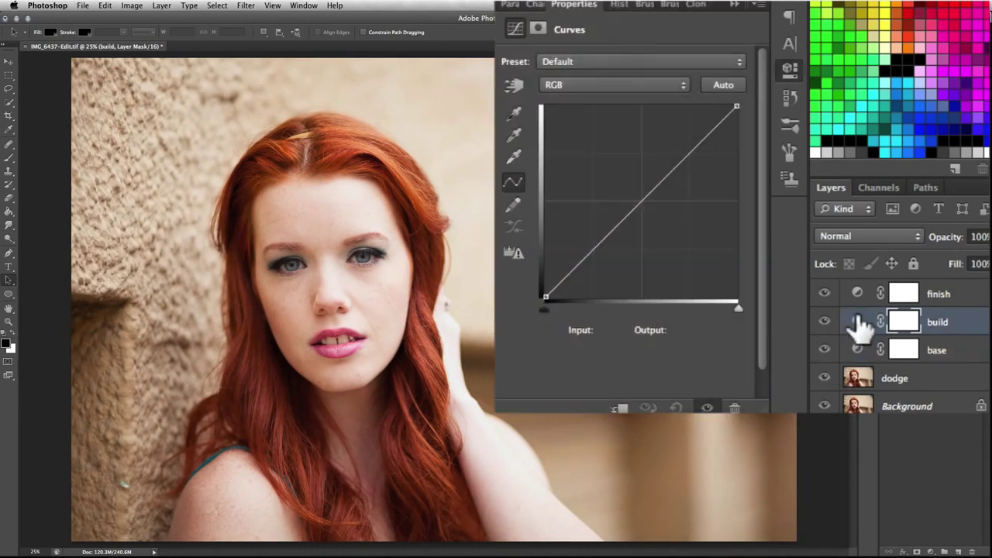
pyautogui.click(642, 200)
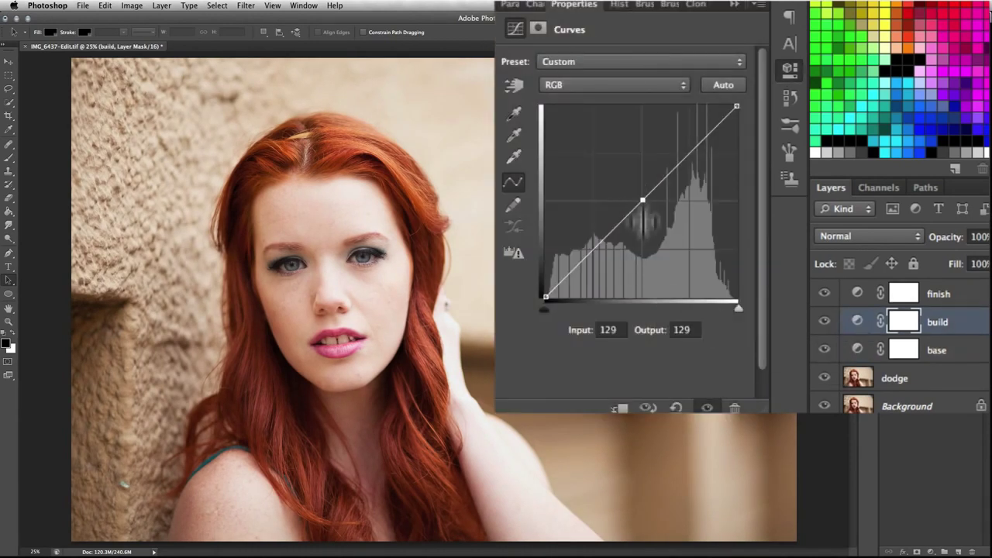
pyautogui.click(593, 249)
pyautogui.click(570, 271)
pyautogui.moveTo(542, 299); pyautogui.dragTo(535, 276)
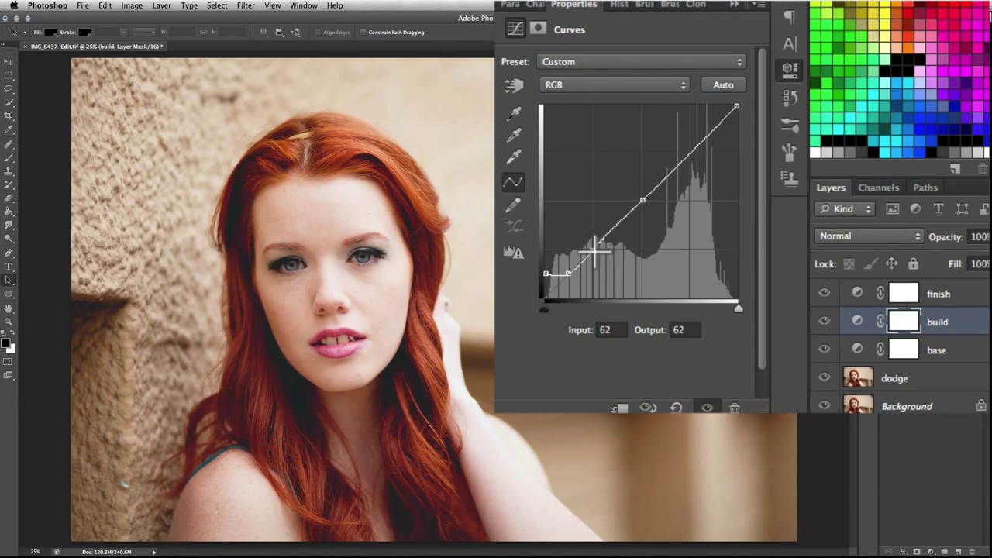
pyautogui.moveTo(594, 248); pyautogui.dragTo(598, 253)
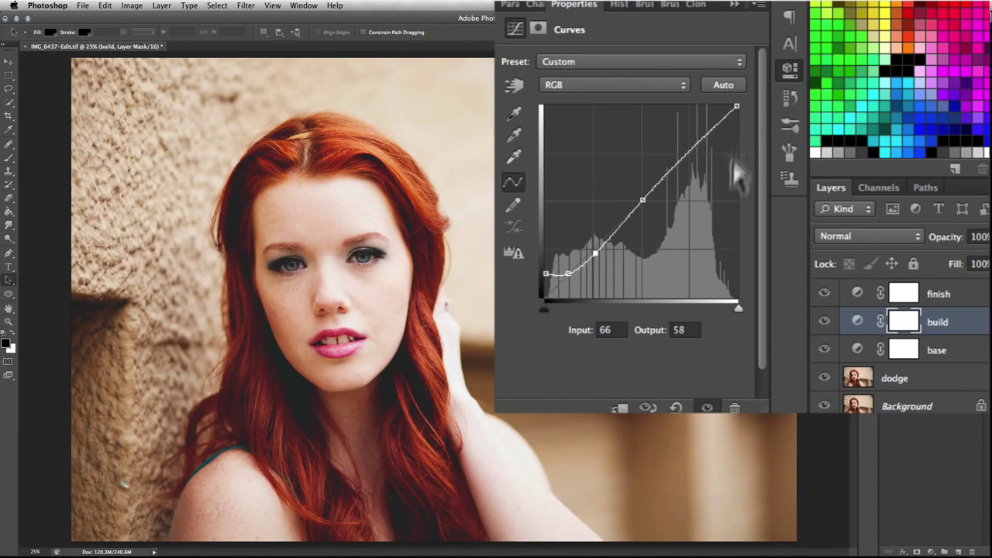
# Step: On the finish curve, lower the midtones to about 125/110 and lift the black point to output 10
pyautogui.click(858, 295)
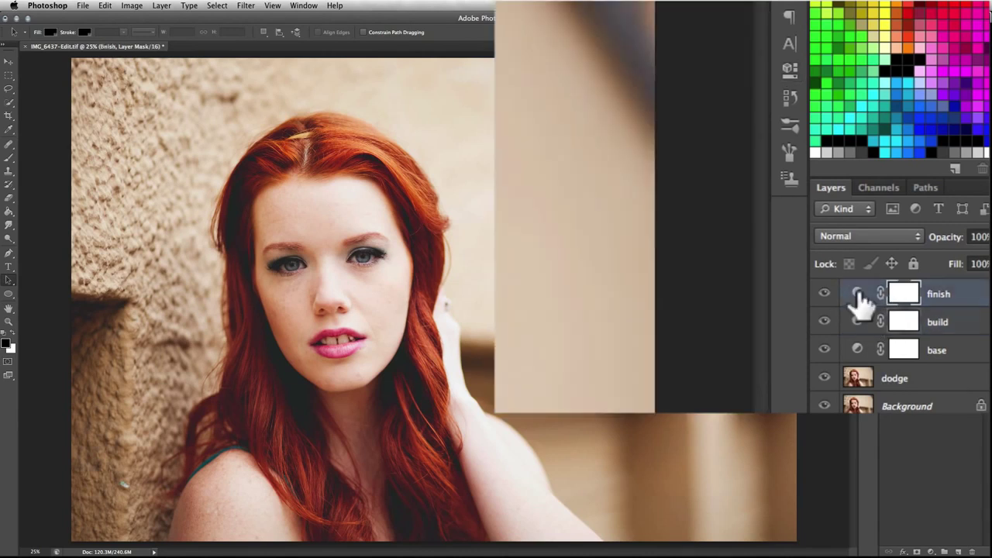
pyautogui.click(856, 294)
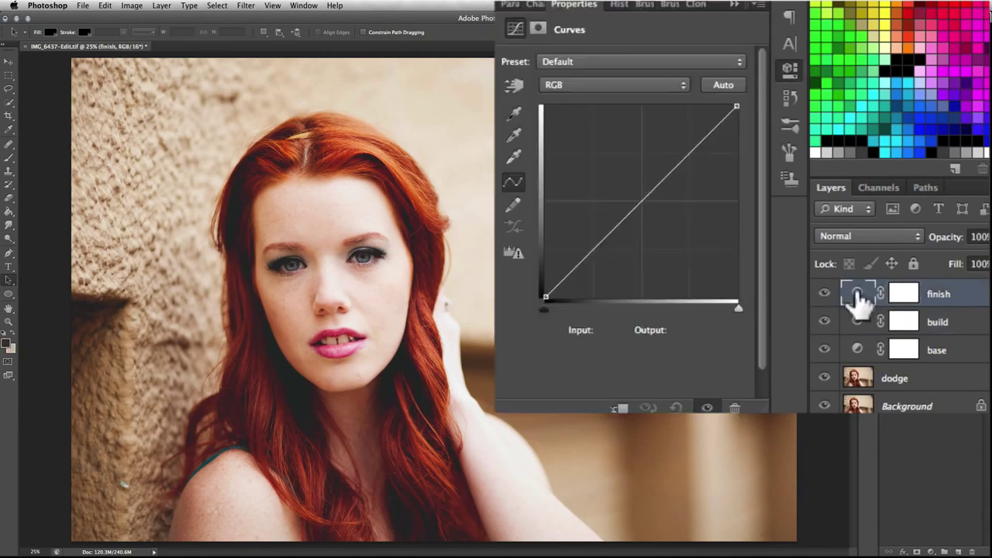
pyautogui.click(642, 201)
pyautogui.moveTo(641, 202)
pyautogui.mouseDown()
pyautogui.moveTo(647, 209)
pyautogui.moveTo(629, 225)
pyautogui.moveTo(634, 205)
pyautogui.moveTo(639, 215)
pyautogui.mouseUp()
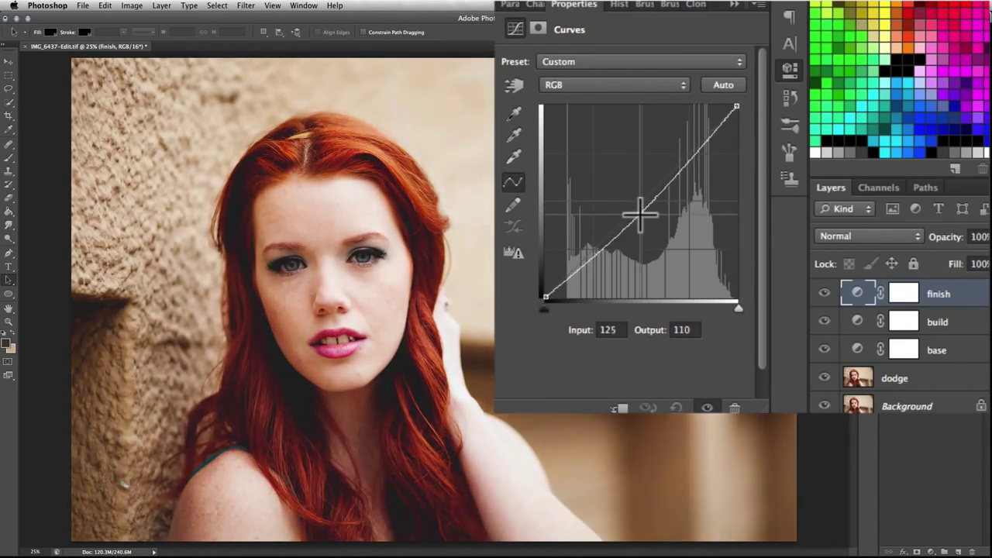
pyautogui.moveTo(546, 293)
pyautogui.mouseDown()
pyautogui.moveTo(540, 280)
pyautogui.moveTo(540, 304)
pyautogui.moveTo(535, 285)
pyautogui.mouseUp()
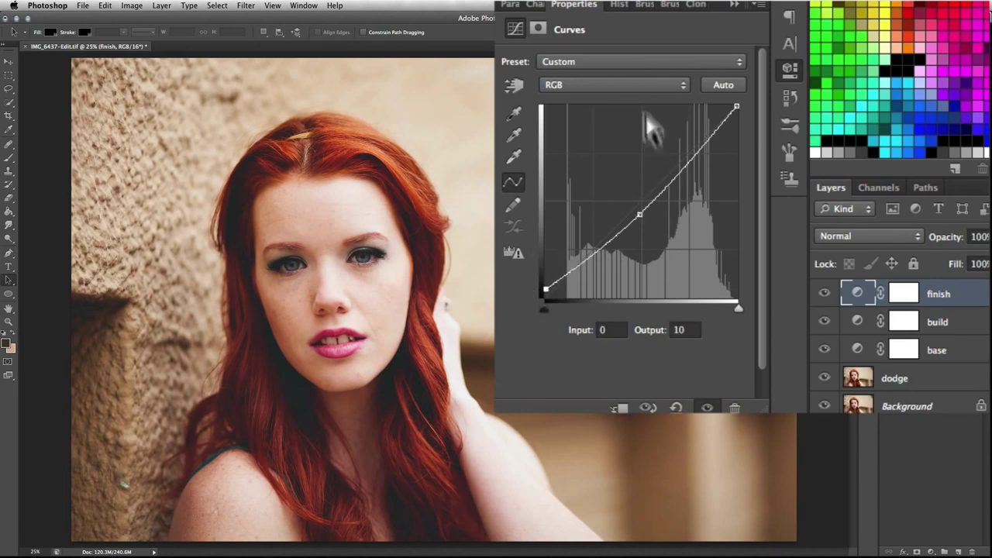
# Step: Switch the finish curve to the Green channel and set the white point output to 252
pyautogui.click(586, 86)
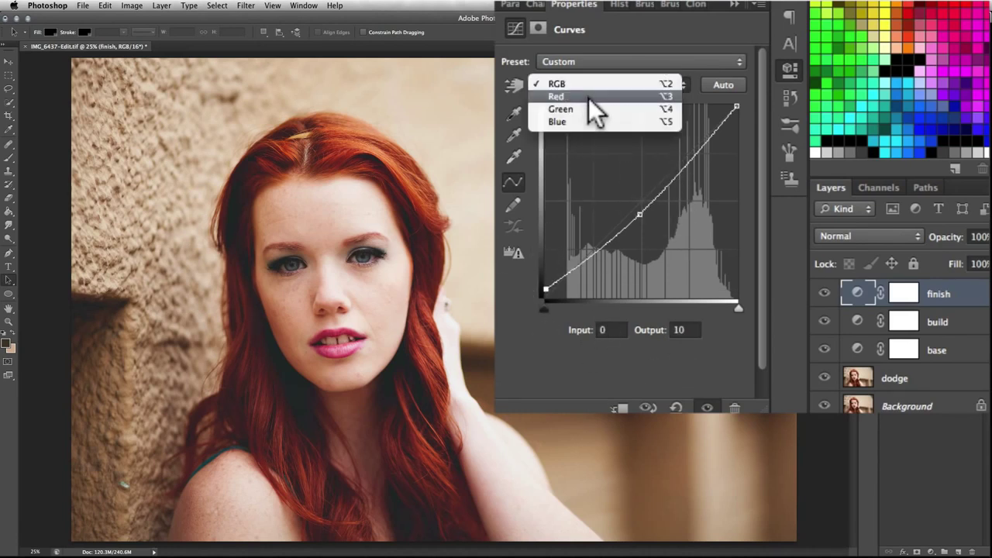
pyautogui.click(585, 116)
pyautogui.click(682, 329)
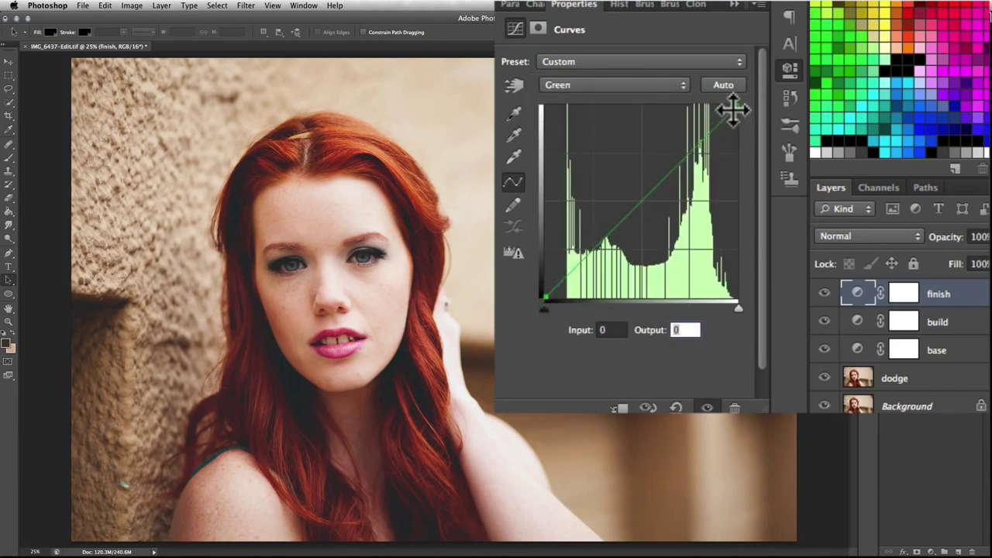
pyautogui.click(735, 106)
pyautogui.click(692, 329)
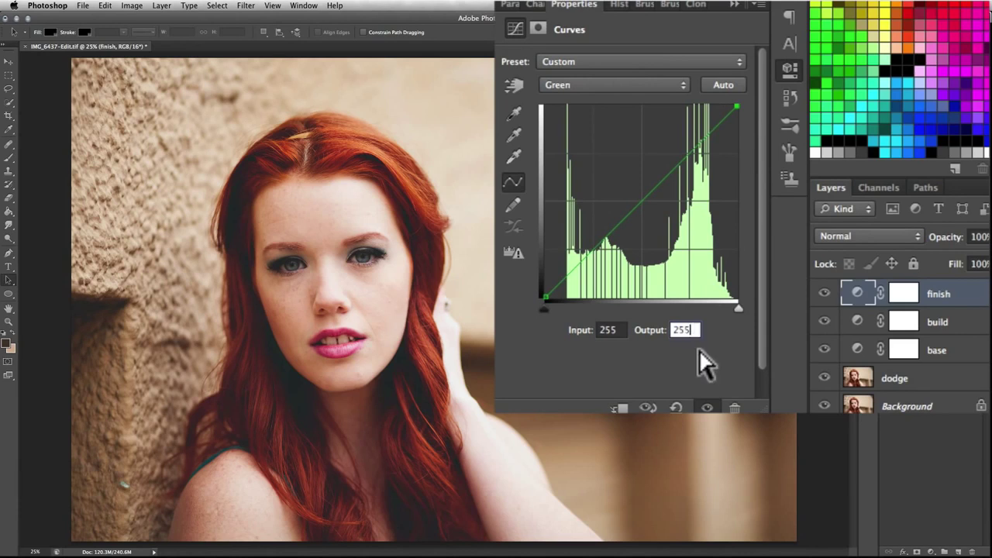
pyautogui.press('BackSpace')
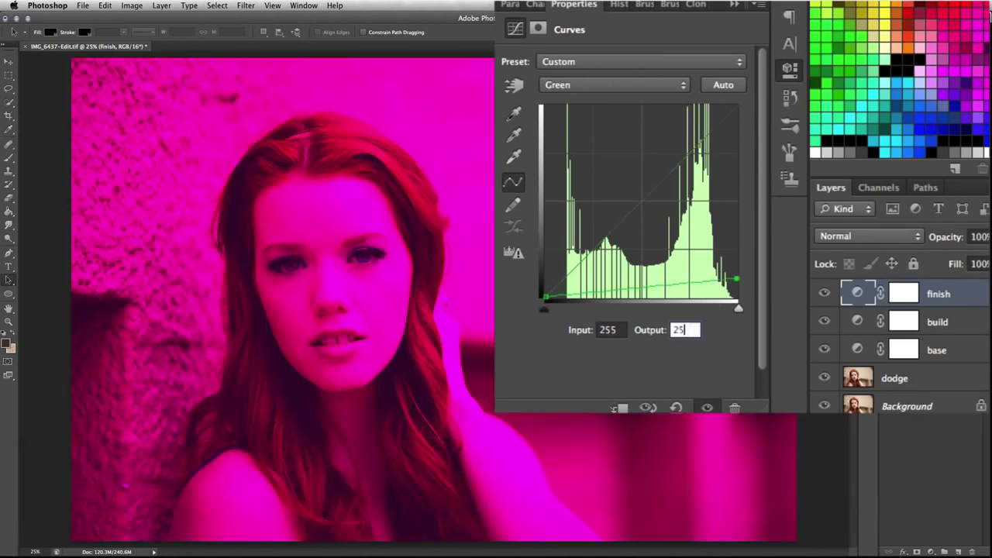
pyautogui.write('2')
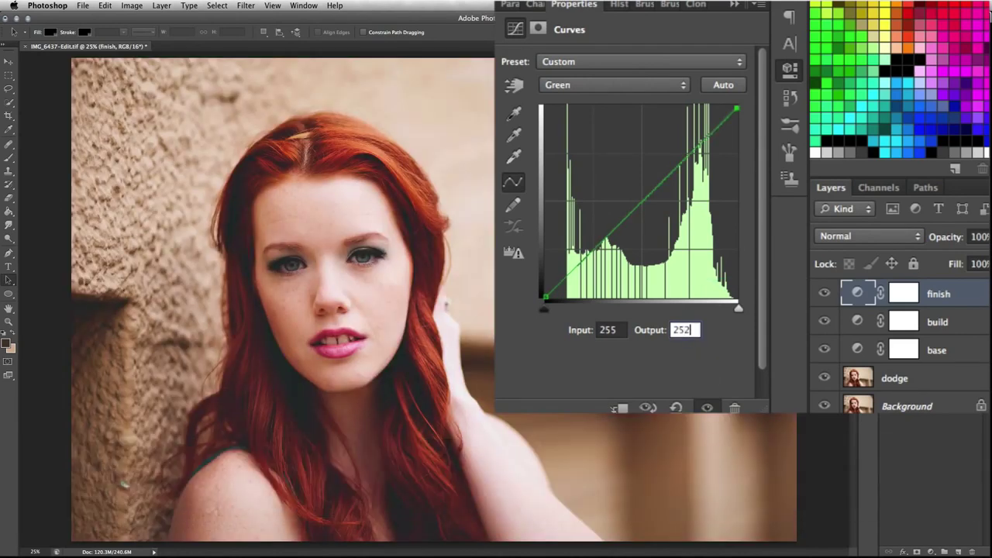
pyautogui.press('Return')
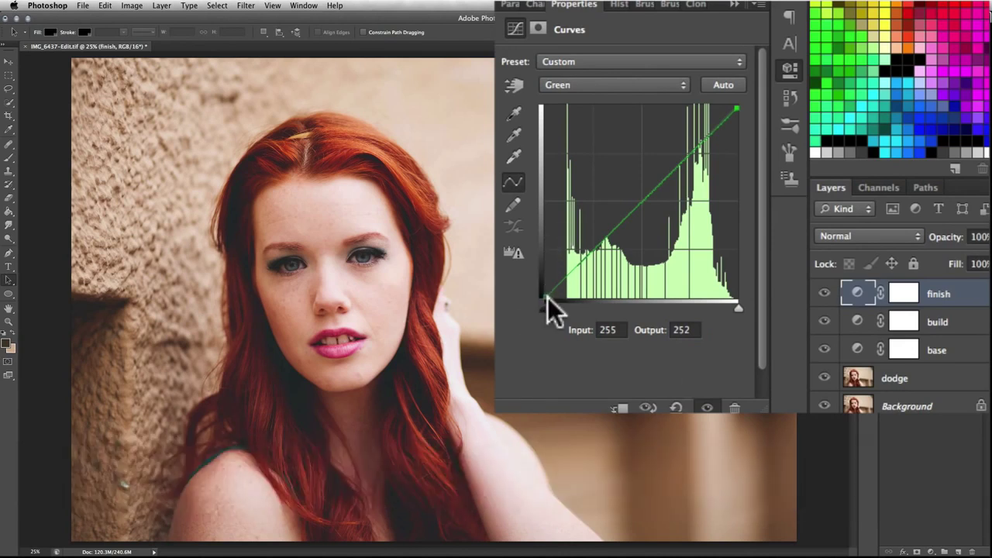
# Step: Set the Green channel black point's output to 3
pyautogui.click(546, 296)
pyautogui.moveTo(545, 295); pyautogui.dragTo(527, 316)
pyautogui.click(684, 329)
pyautogui.write('3')
pyautogui.press('Return')
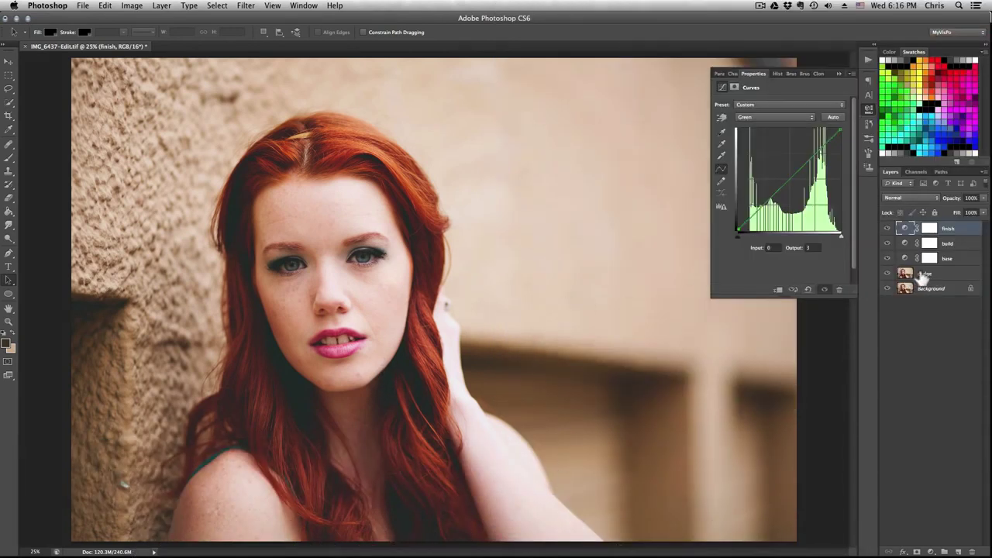
# Step: Add a Vibrance 1 adjustment layer with Vibrance set to -10
pyautogui.click(162, 7)
pyautogui.moveTo(207, 110)
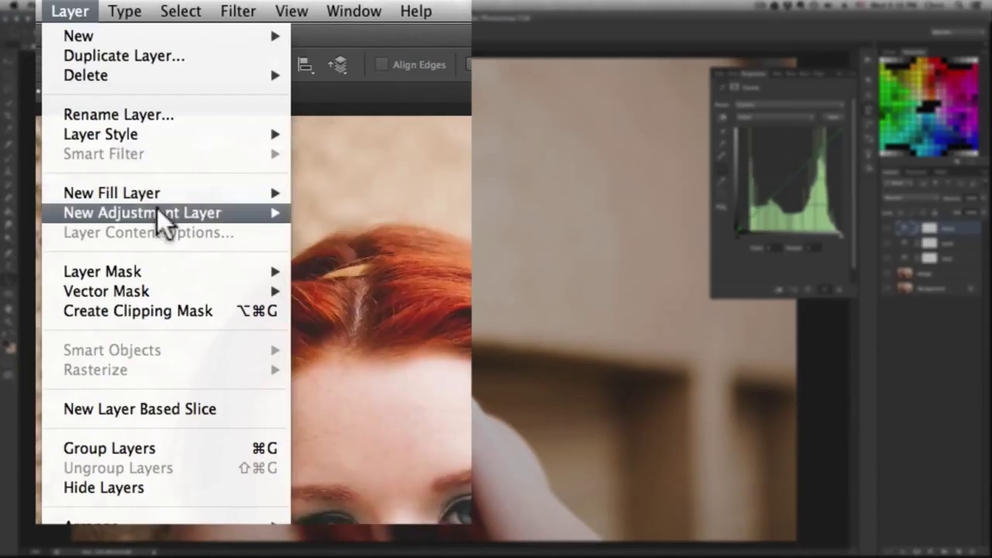
pyautogui.click(383, 313)
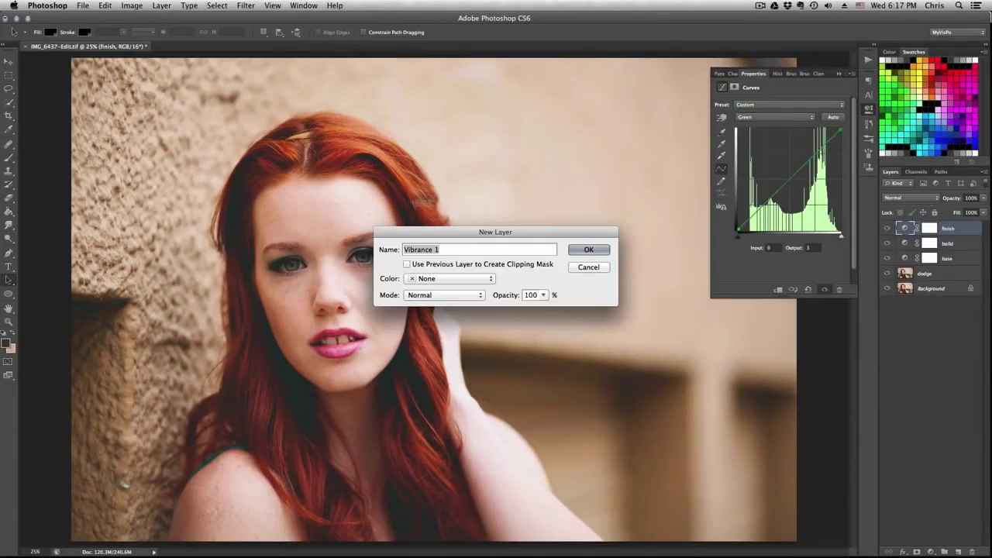
pyautogui.click(593, 252)
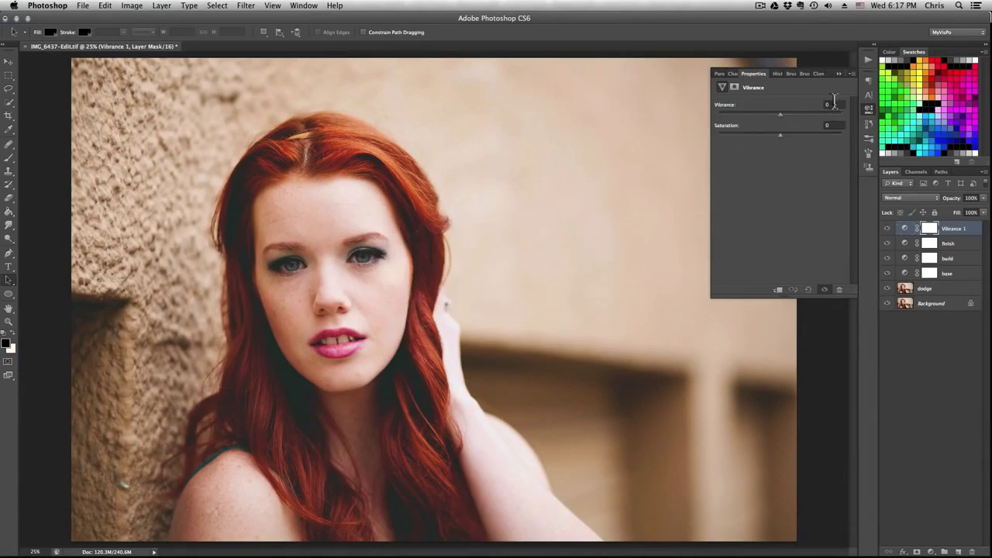
pyautogui.write('-10')
pyautogui.press('Return')
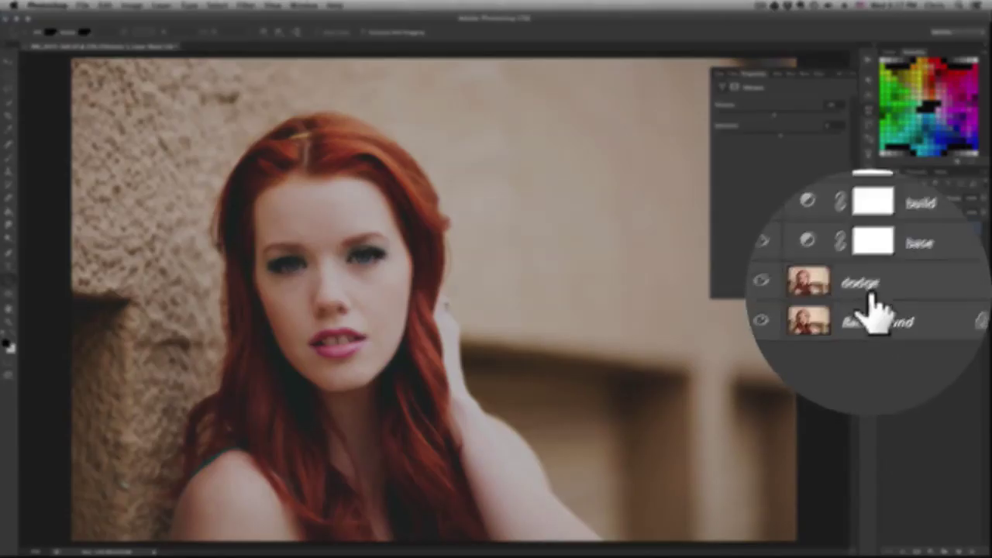
# Step: Select the dodge layer and zoom in on the eyes
pyautogui.click(924, 289)
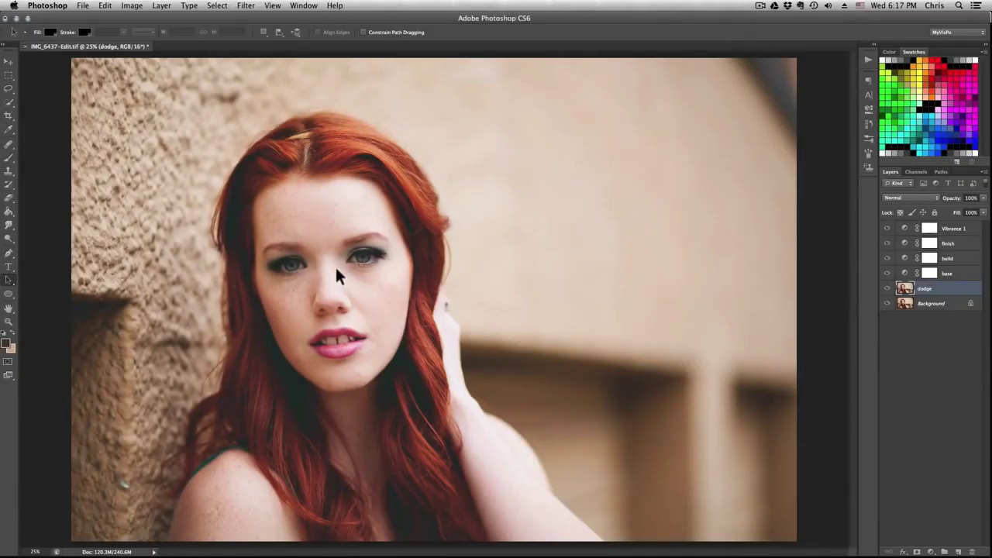
pyautogui.keyDown('super'); pyautogui.click(333, 265); pyautogui.keyUp('super')
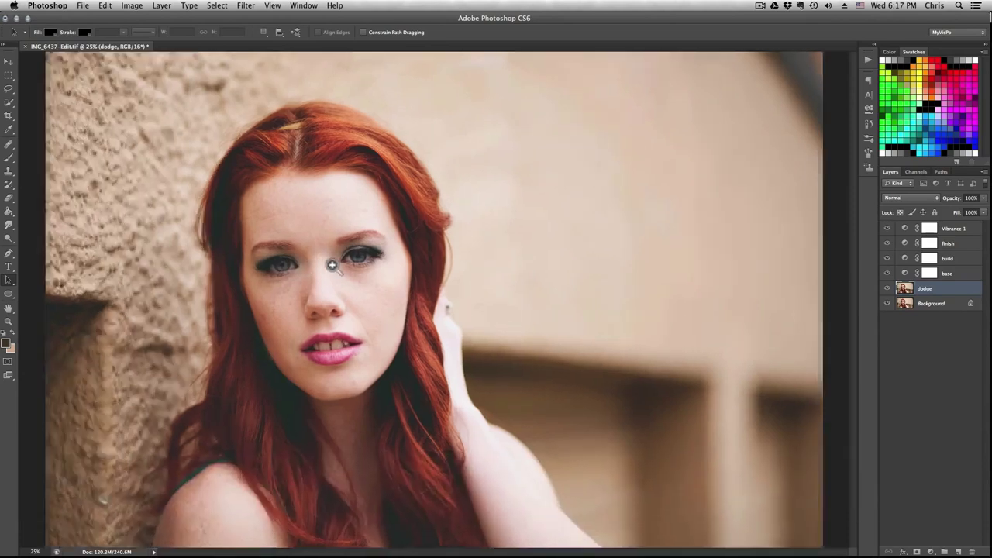
pyautogui.keyDown('super'); pyautogui.click(332, 265); pyautogui.keyUp('super')
pyautogui.keyDown('super'); pyautogui.click(370, 261); pyautogui.keyUp('super')
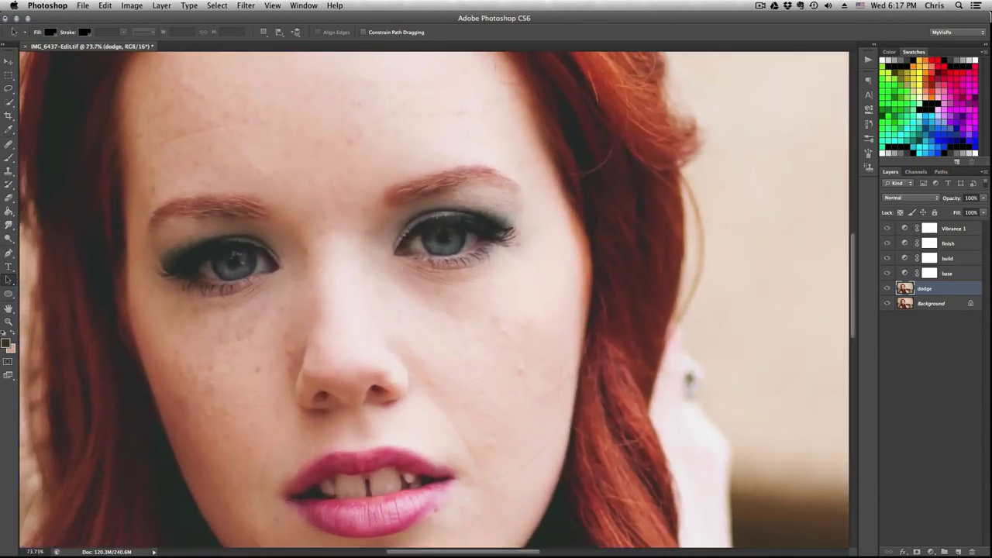
# Step: Set the Dodge tool to Midtones at 10% exposure and check its 8 px brush size
pyautogui.click(9, 158)
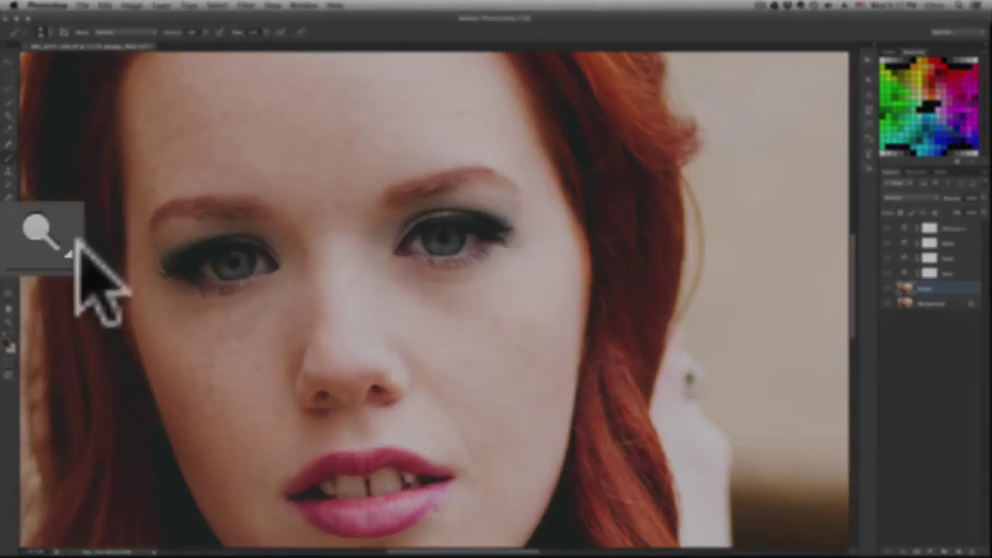
pyautogui.click(9, 224)
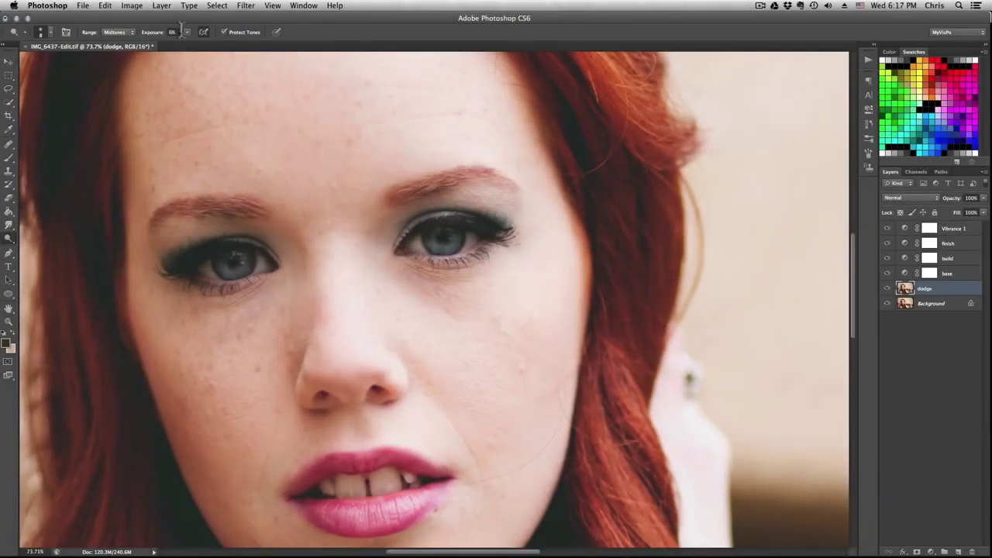
pyautogui.click(187, 32)
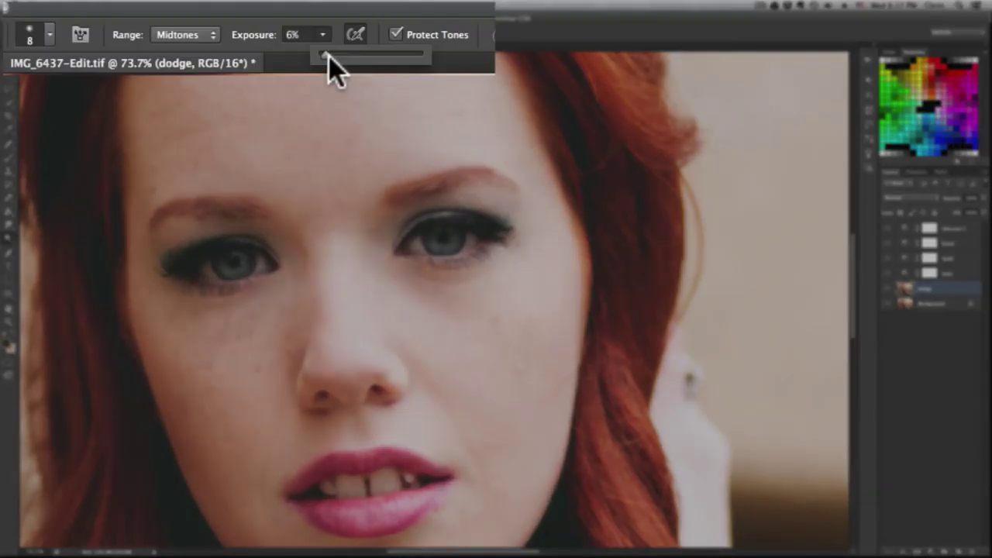
pyautogui.moveTo(188, 41); pyautogui.dragTo(191, 42)
pyautogui.click(295, 34)
pyautogui.write('10')
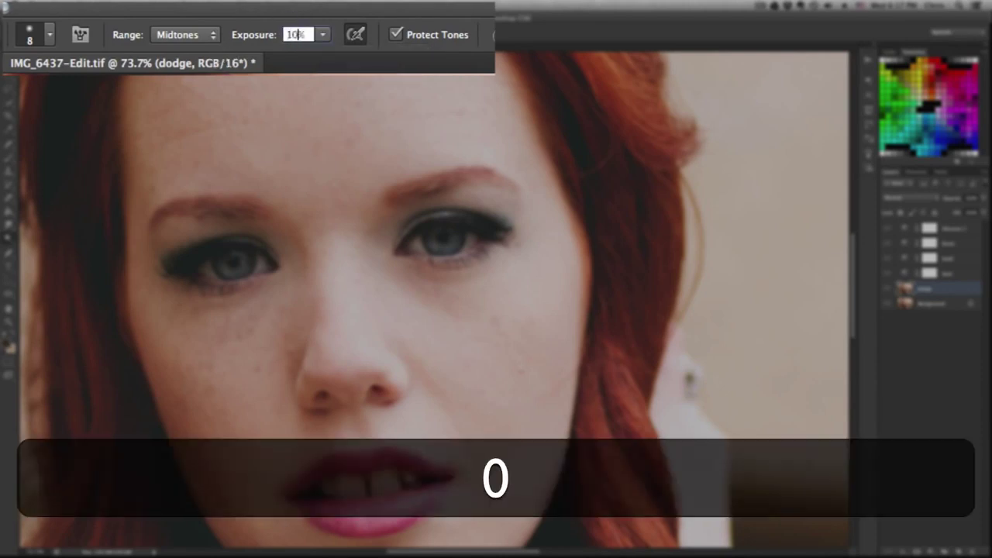
pyautogui.press('Return')
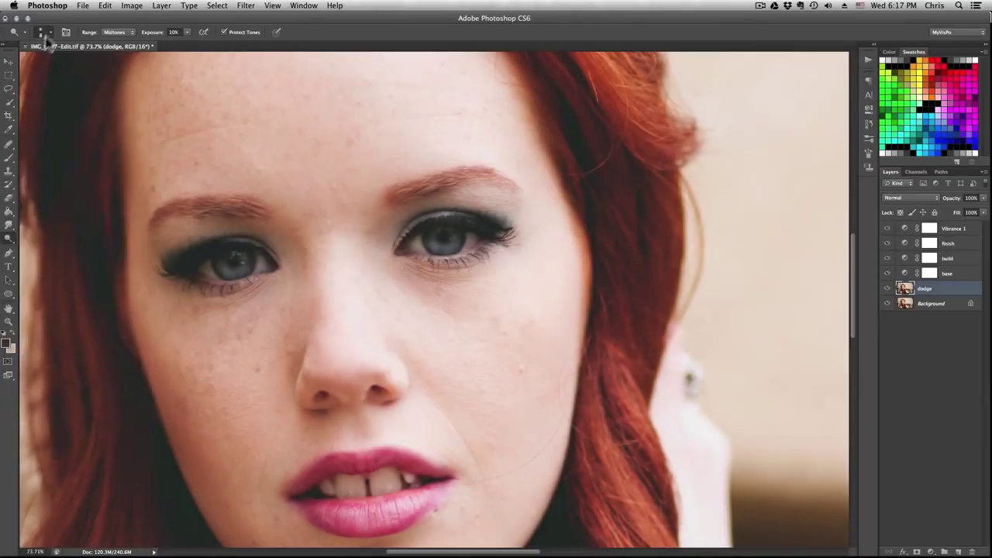
pyautogui.click(50, 34)
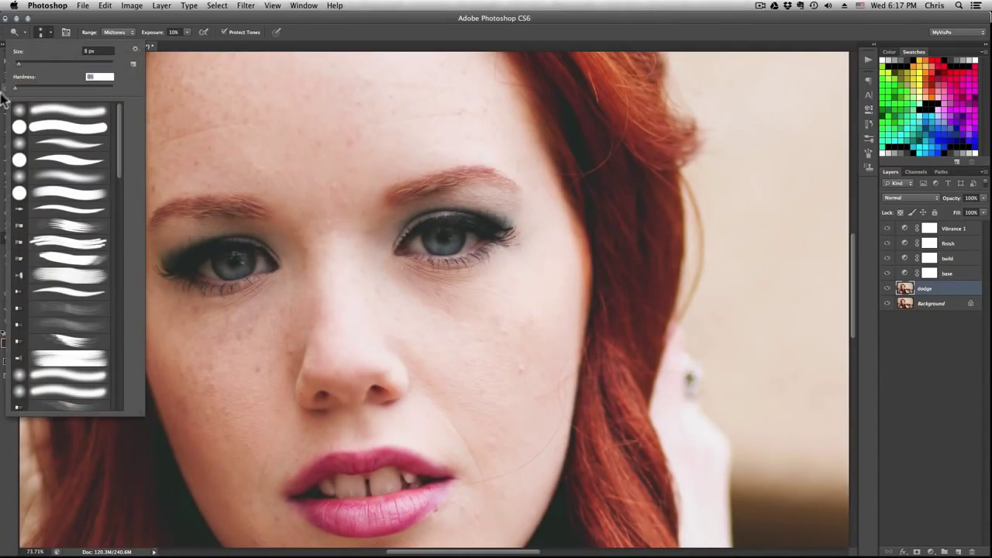
# Step: Enlarge the dodge brush and paint over the irises to brighten the eyes
pyautogui.click(316, 32)
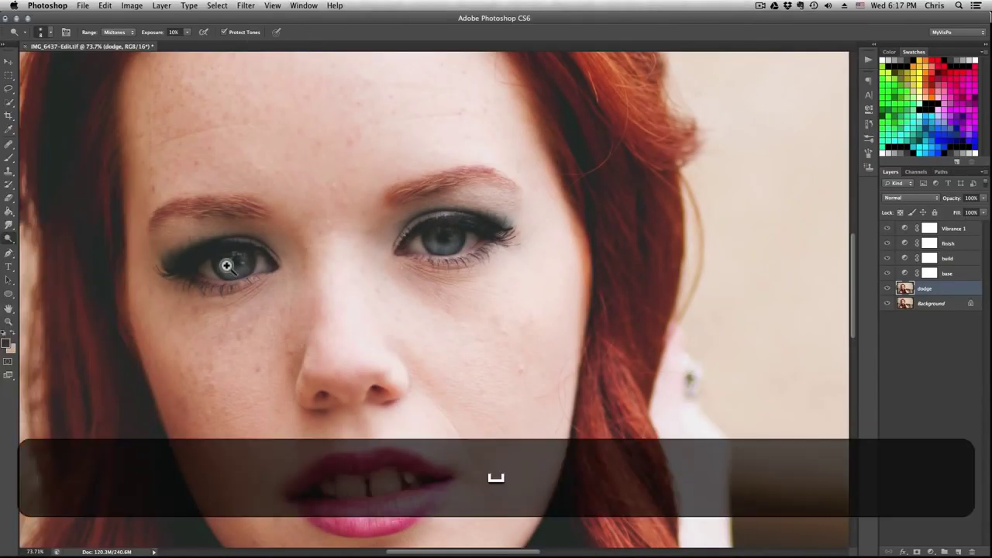
pyautogui.scroll(5, 245, 288)
pyautogui.scroll(-2, 256, 276)
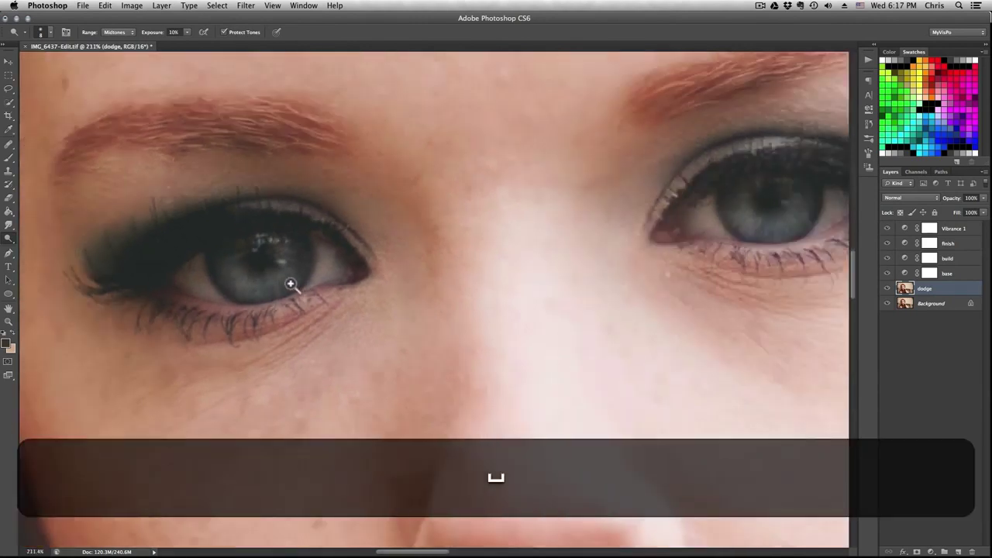
pyautogui.press(']')
pyautogui.press(']')
pyautogui.press(']')
pyautogui.press(']')
pyautogui.press(']')
pyautogui.press(']')
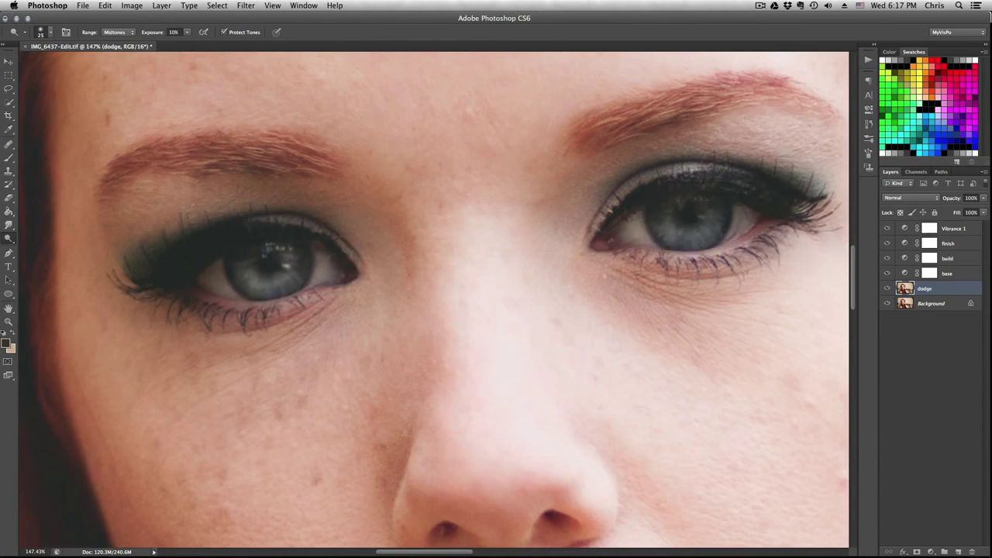
pyautogui.moveTo(694, 252); pyautogui.dragTo(725, 233)
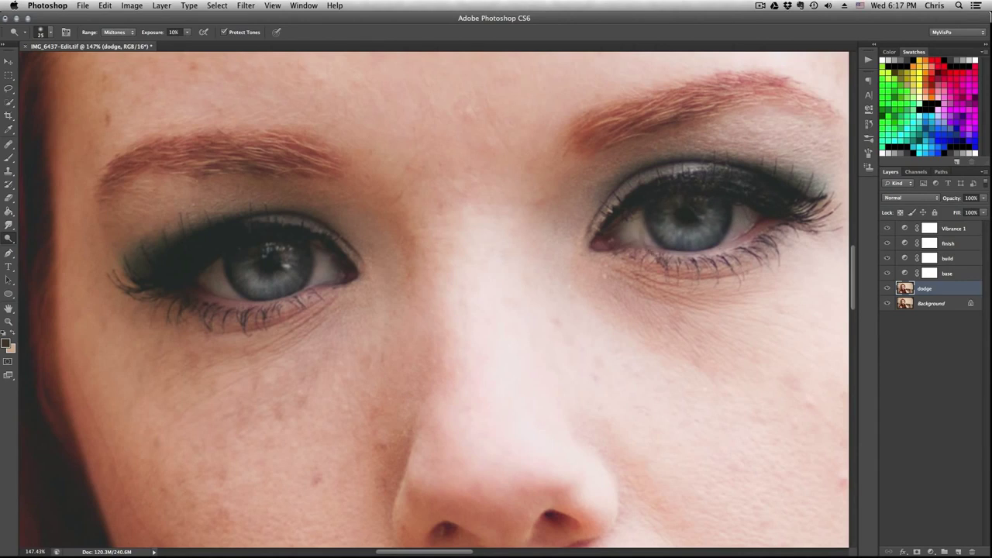
# Step: Zoom out to the full image and toggle the dodge layer to compare before and after
pyautogui.press('space')
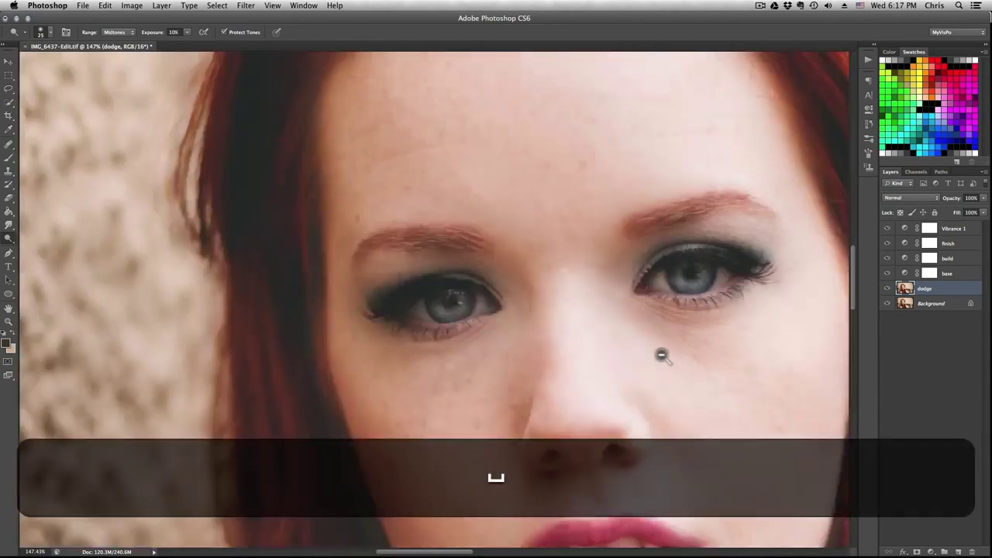
pyautogui.moveTo(658, 355); pyautogui.dragTo(620, 370)
pyautogui.moveTo(710, 381); pyautogui.dragTo(684, 380)
pyautogui.click(887, 289)
pyautogui.click(888, 289)
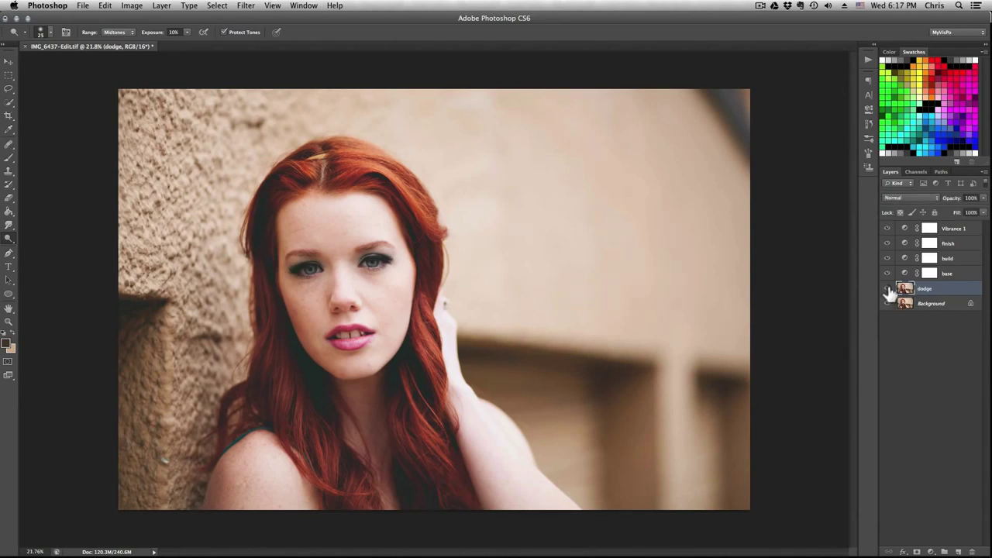
pyautogui.click(888, 290)
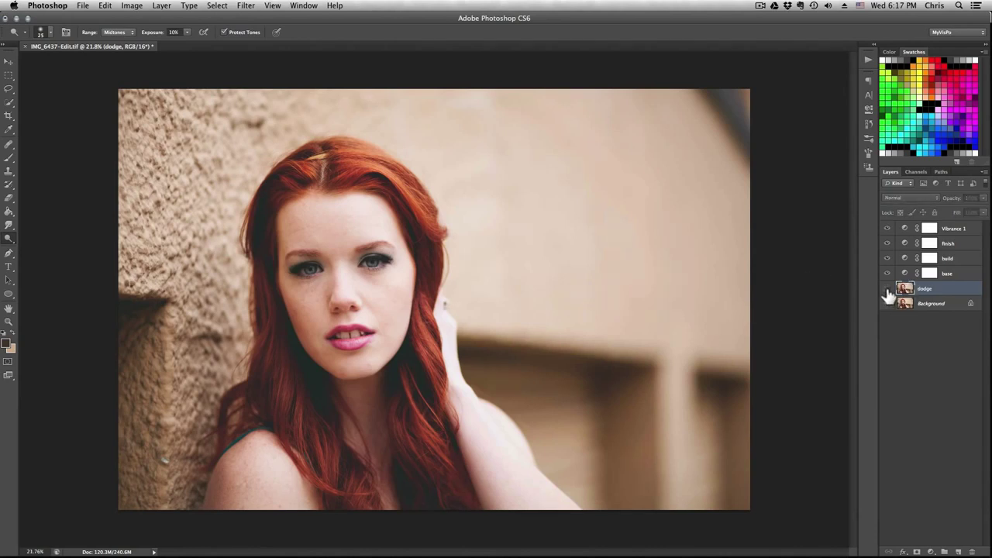
pyautogui.click(887, 289)
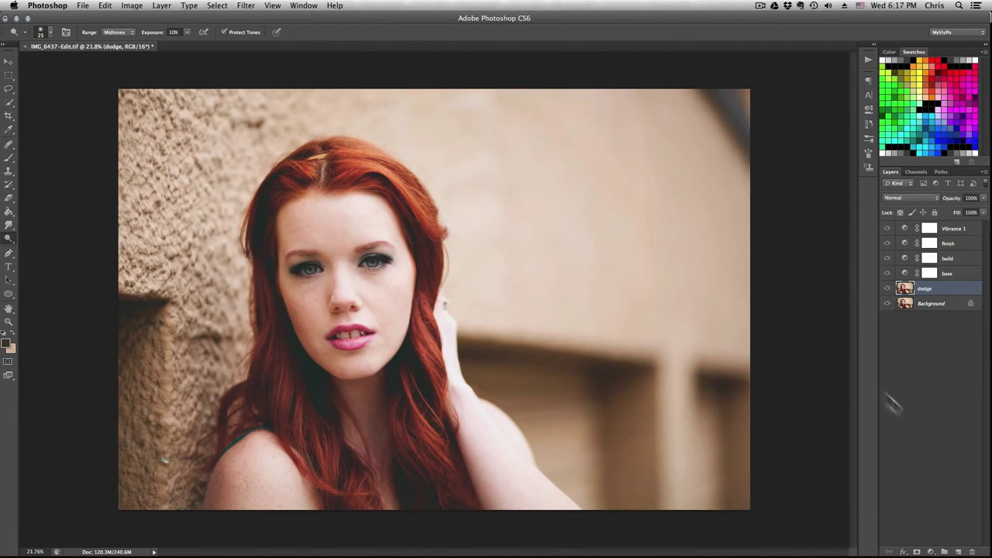
# Step: Flatten the image to 8-bit and start a 16x9 crop with a Rule of Thirds overlay
pyautogui.press('space')
pyautogui.press('super+shift+c')
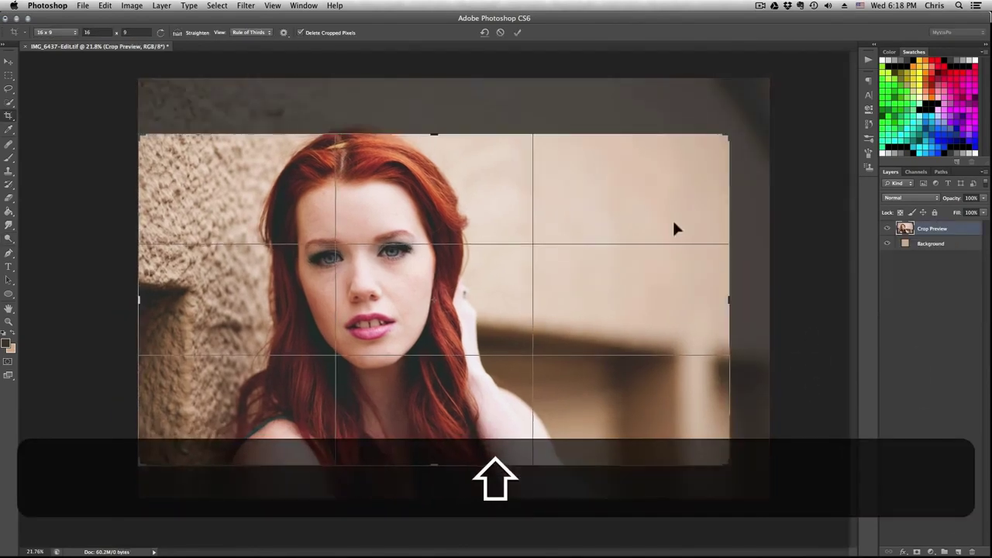